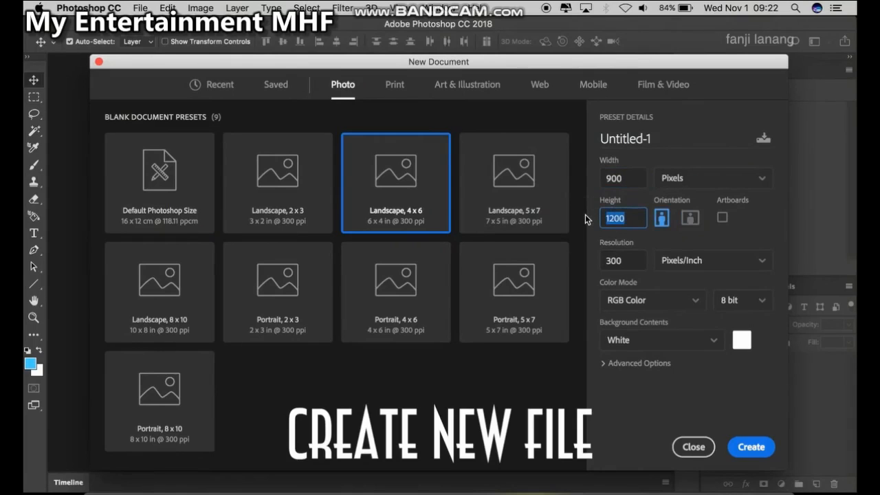
Set the new document's height to 600 pixels and switch its orientation to landscape
text(6)
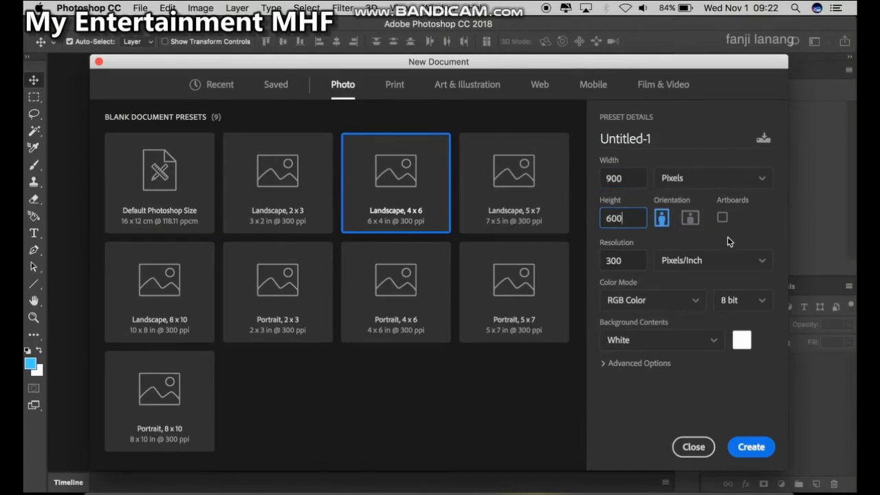
click(691, 220)
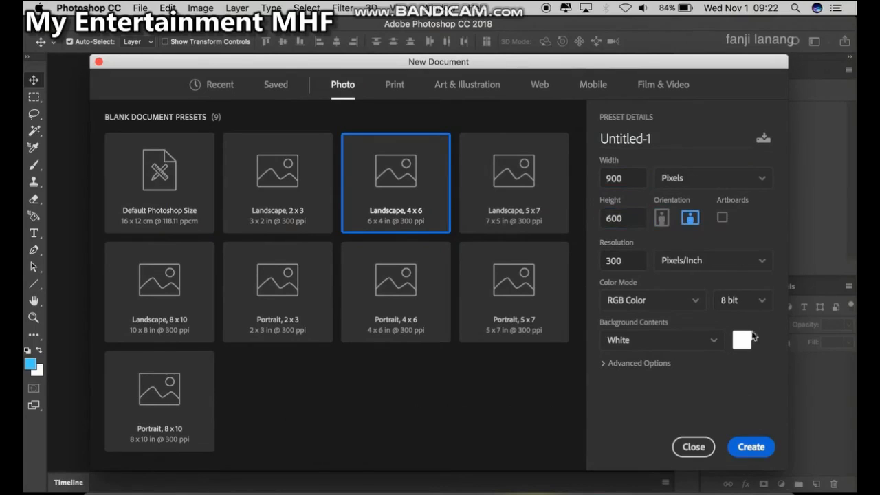
Set the background contents to a custom light blue, hex 00c2f2, and create the document
click(743, 340)
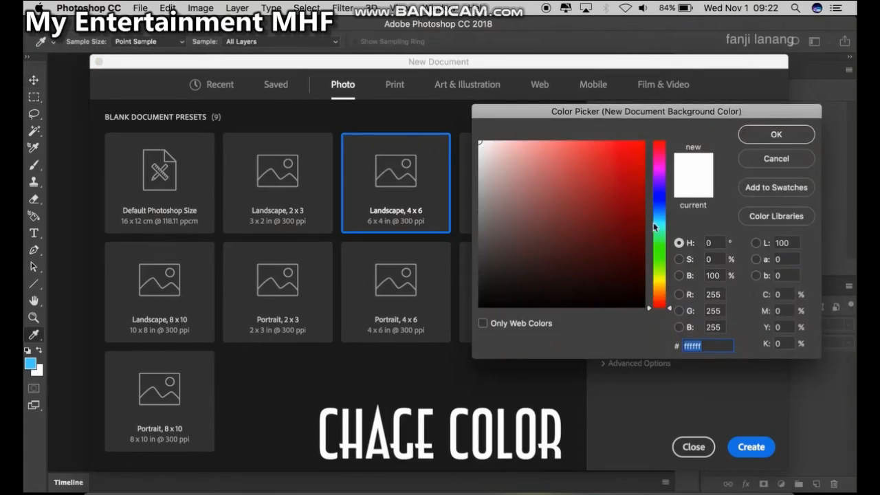
click(653, 220)
click(647, 159)
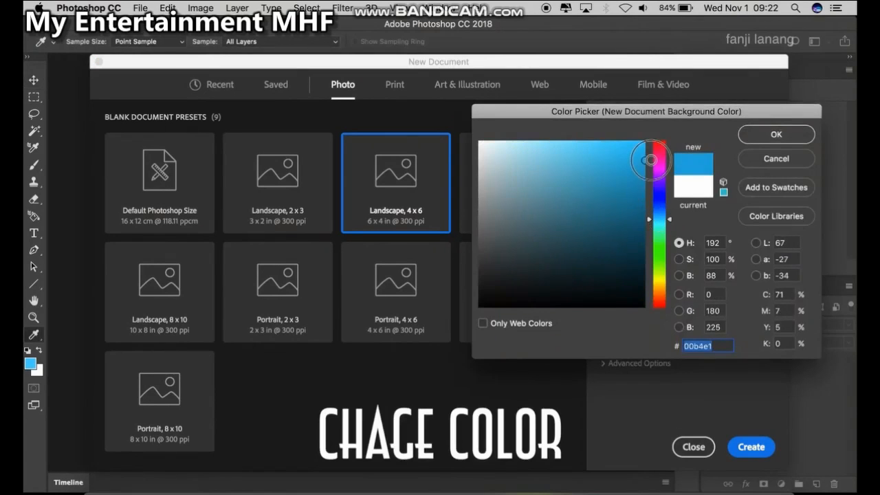
drag(649, 159, 652, 149)
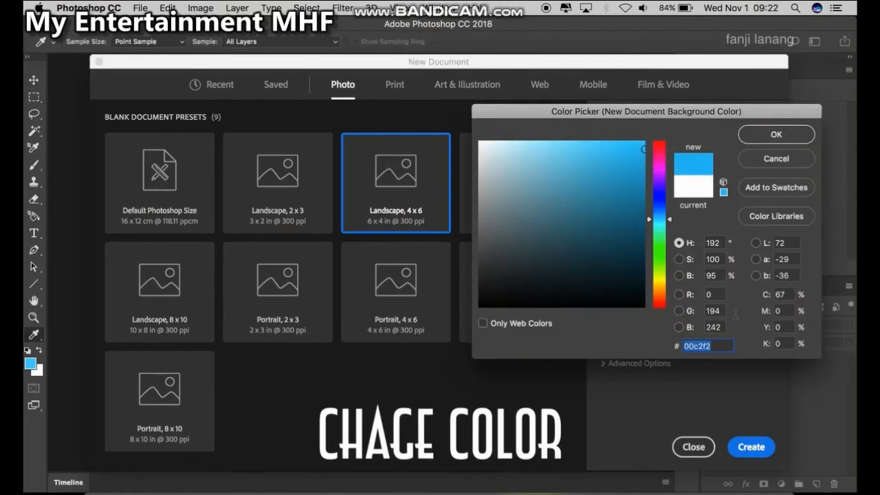
click(762, 446)
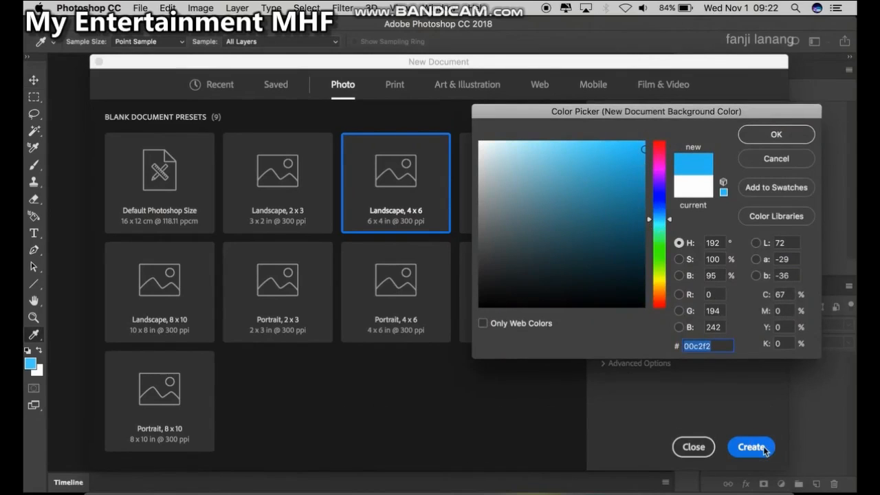
click(763, 135)
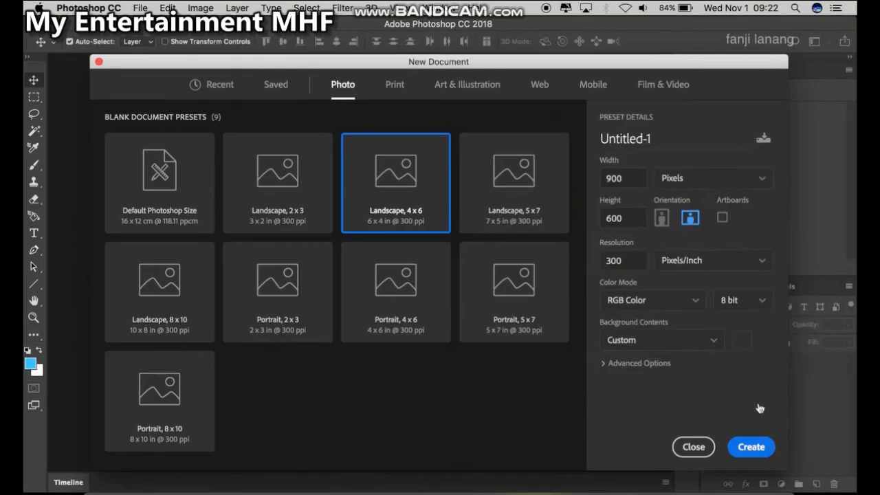
click(752, 448)
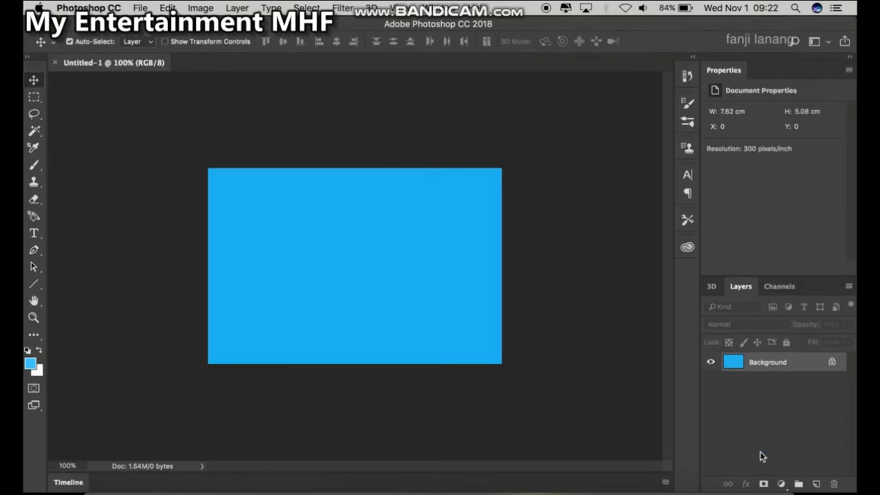
Start a text layer left of the canvas centre using the Horizontal Type tool, Microsoft Sans Serif at 25 pt
scroll(359, 249, up, 3)
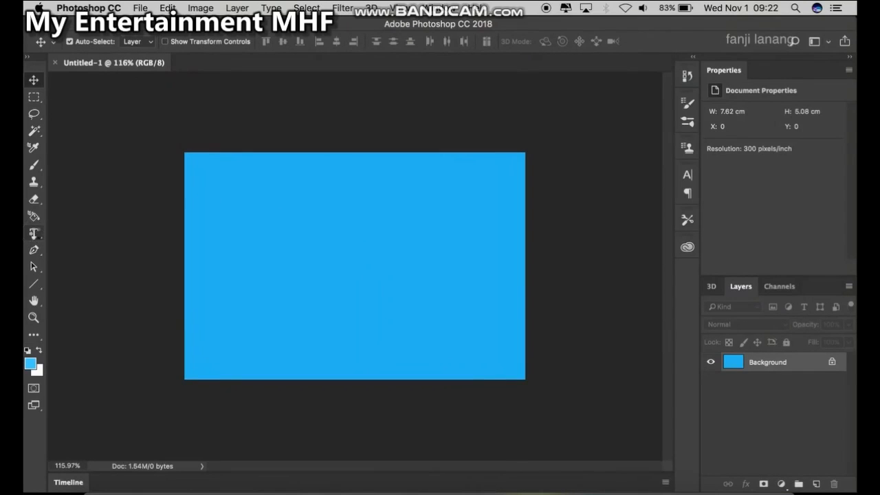
click(35, 235)
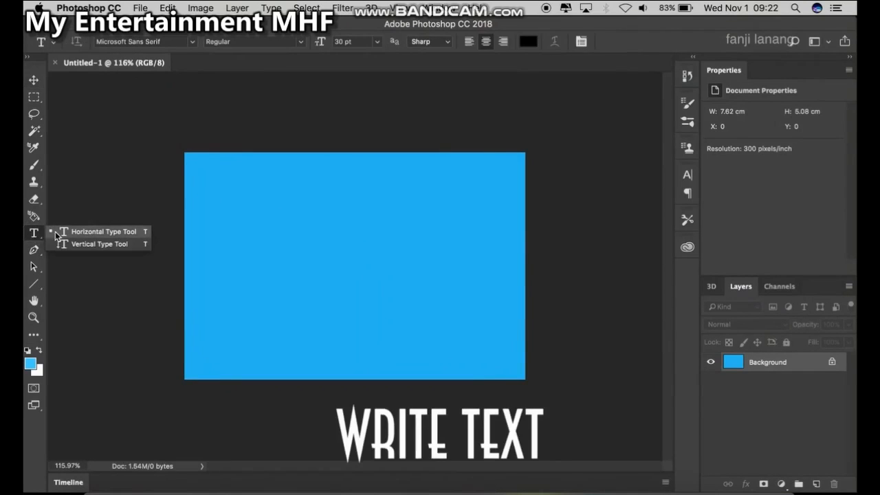
click(56, 232)
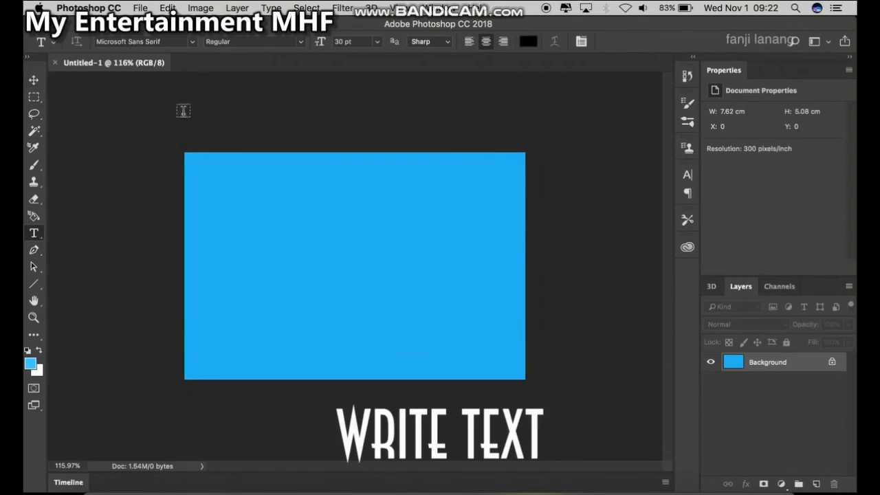
click(193, 41)
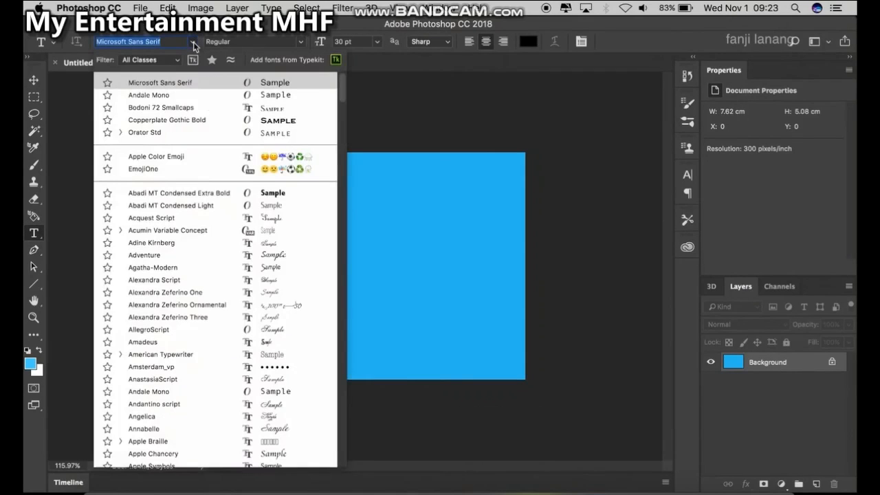
click(193, 83)
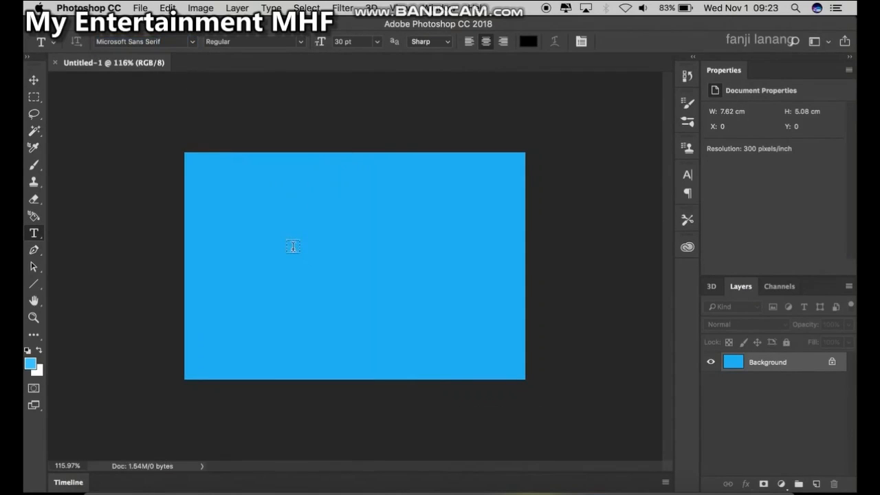
click(303, 247)
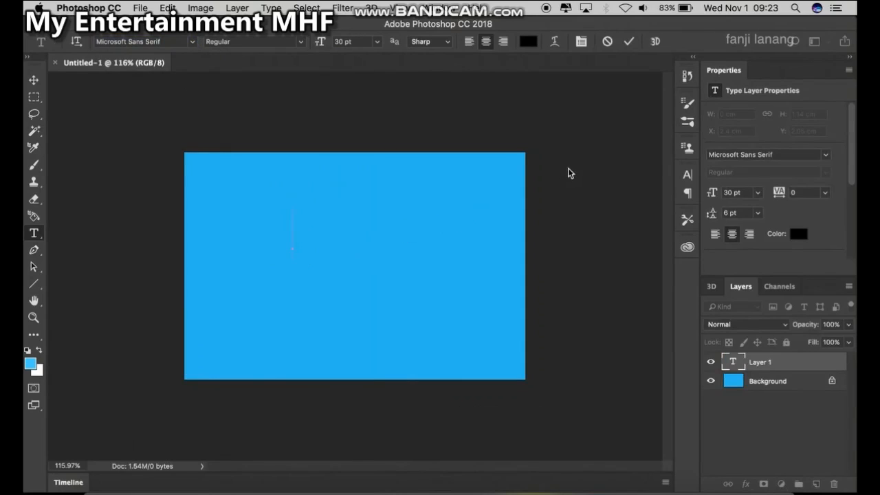
click(377, 41)
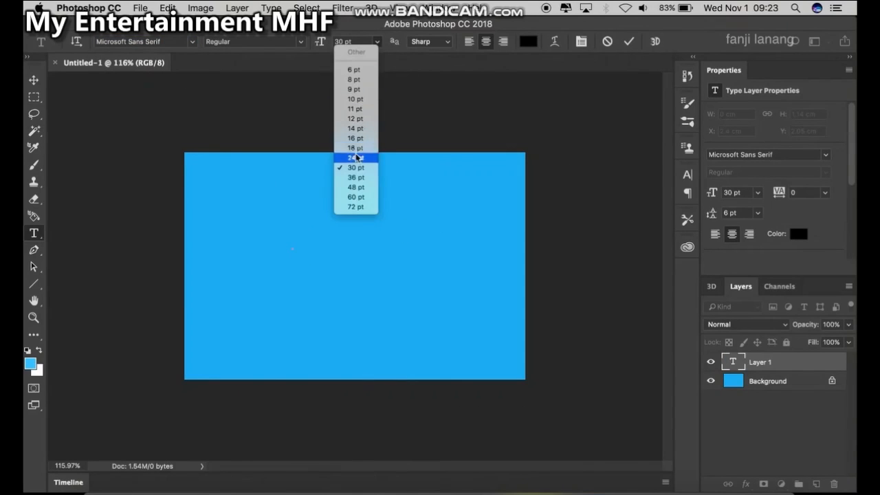
click(363, 40)
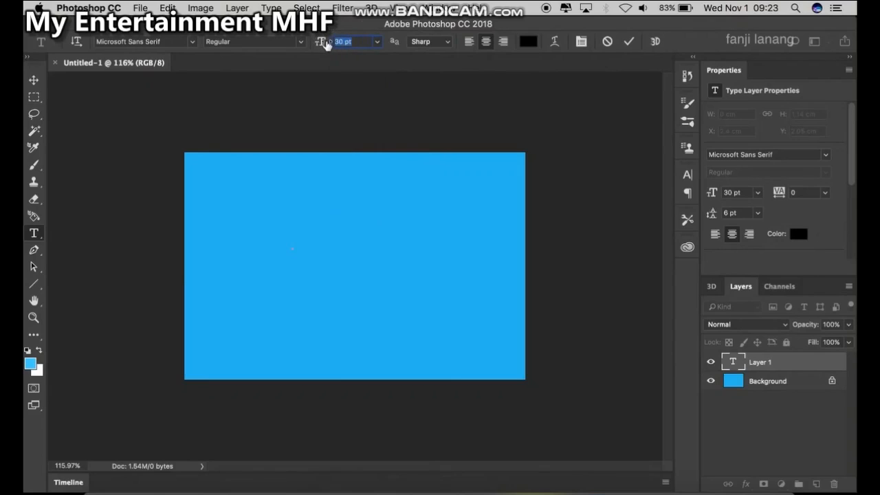
text(25)
Type "3D TEXT" with a line of underscores beneath it on the next line
text(3)
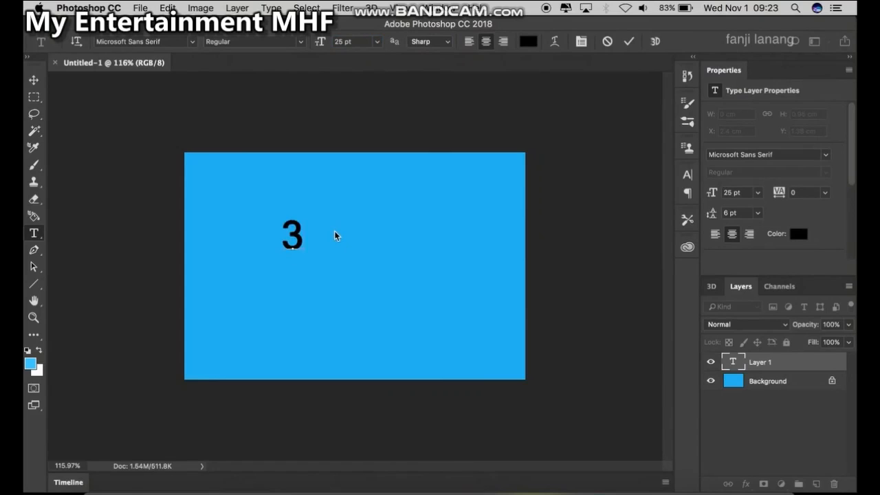
text(D TEXT)
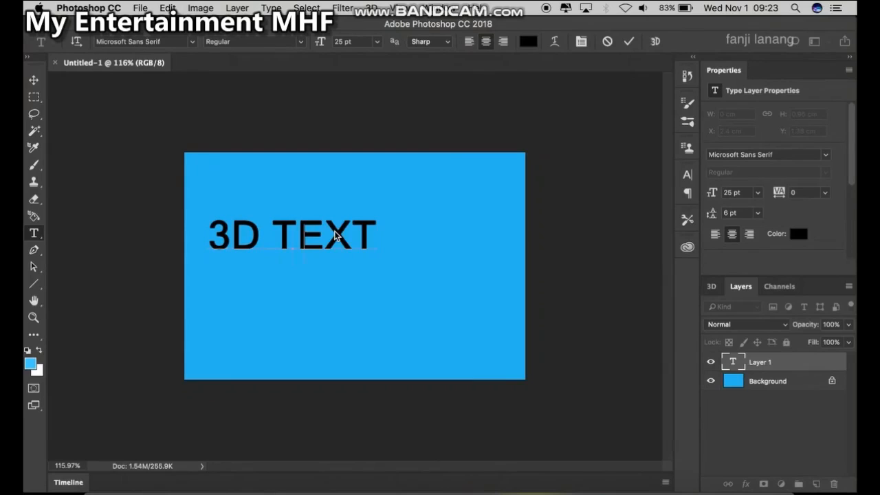
key(Return)
text(_______)
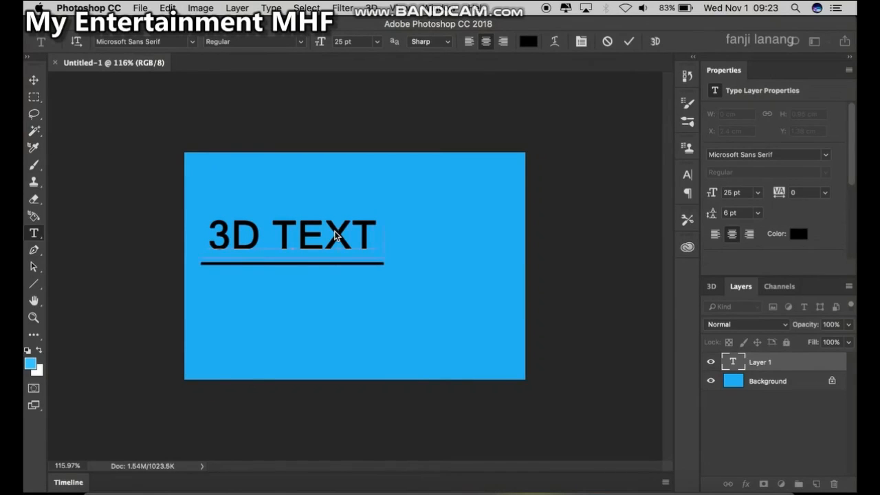
Select the text and background layers and align the text to the canvas centre vertically and horizontally
click(34, 81)
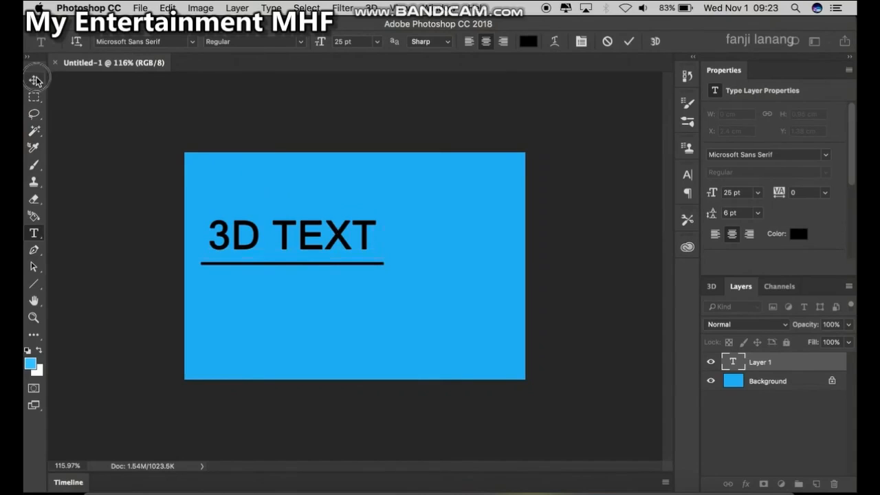
click(779, 382)
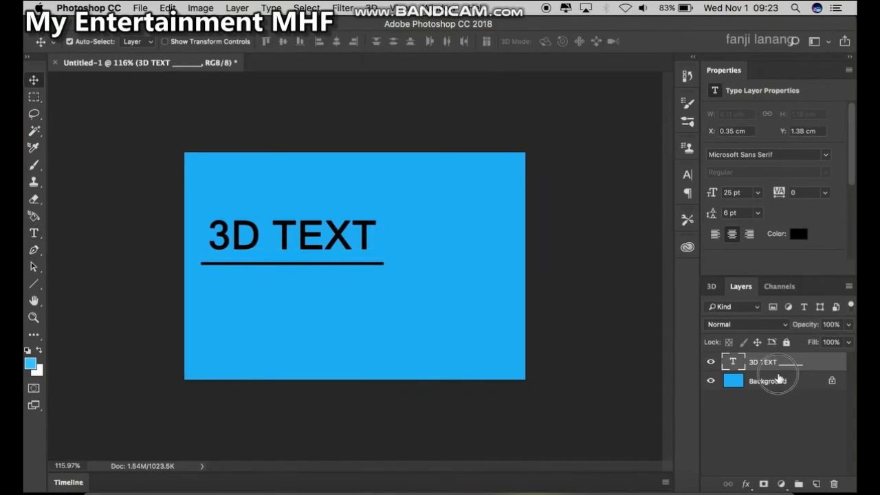
click(283, 42)
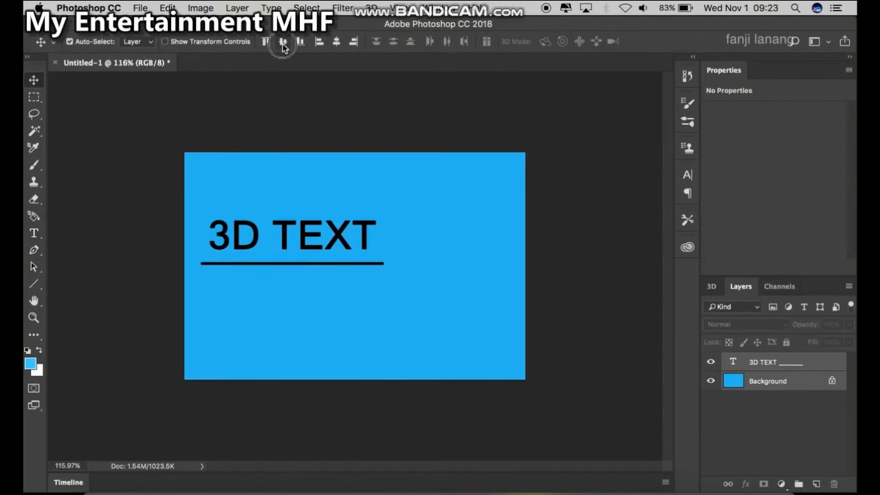
click(336, 41)
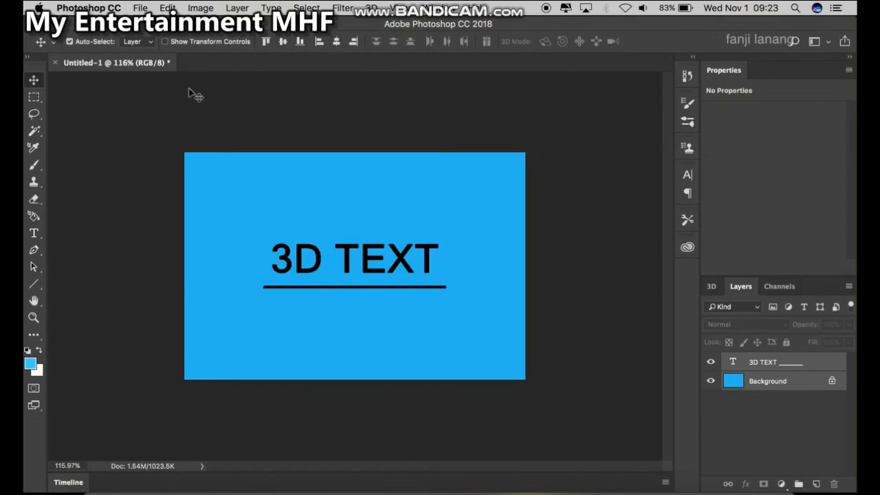
Create a new 3D extrusion from the selected text layer
click(791, 370)
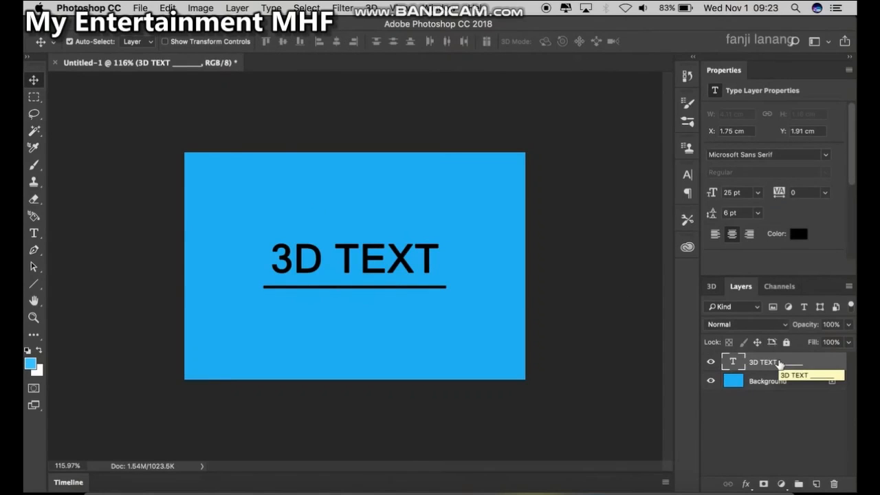
click(35, 236)
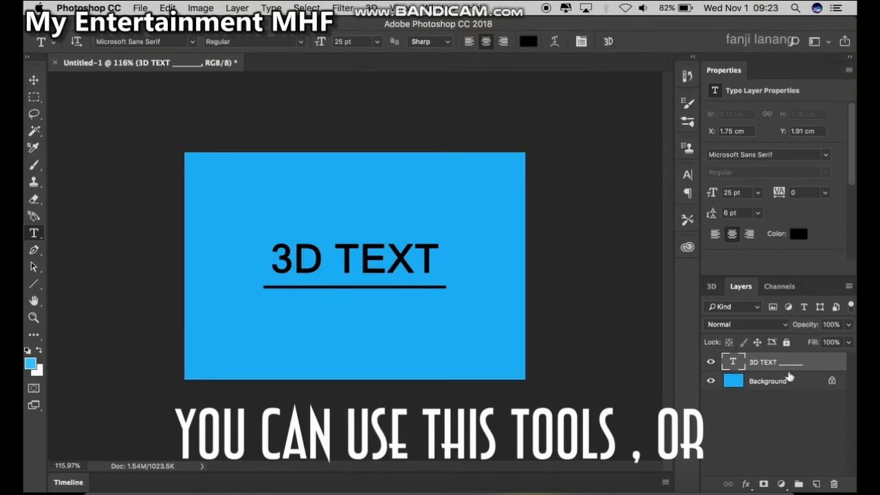
right_click(761, 362)
scroll(721, 399, down, 10)
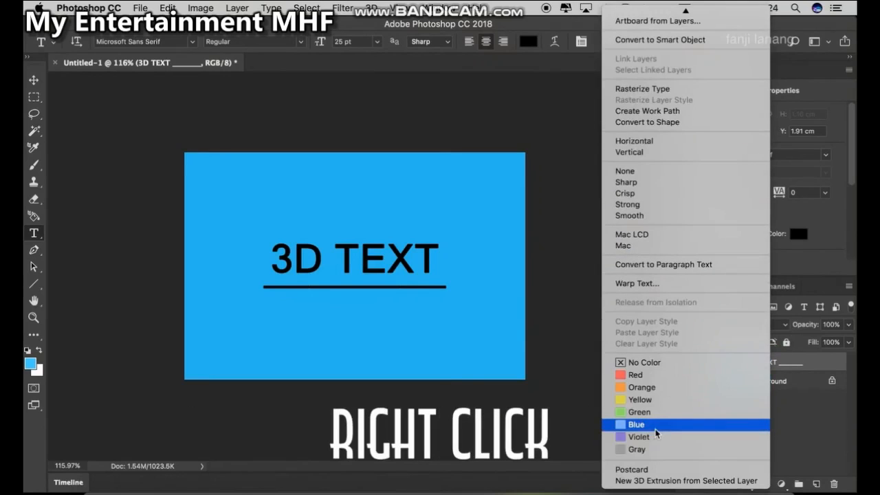
click(655, 481)
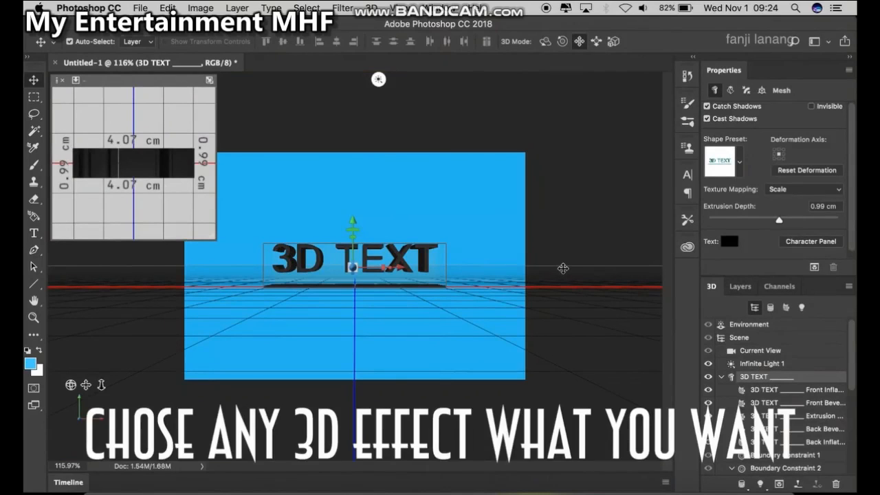
Try several shape presets for the 3D text and apply an extruded shape preset
click(740, 160)
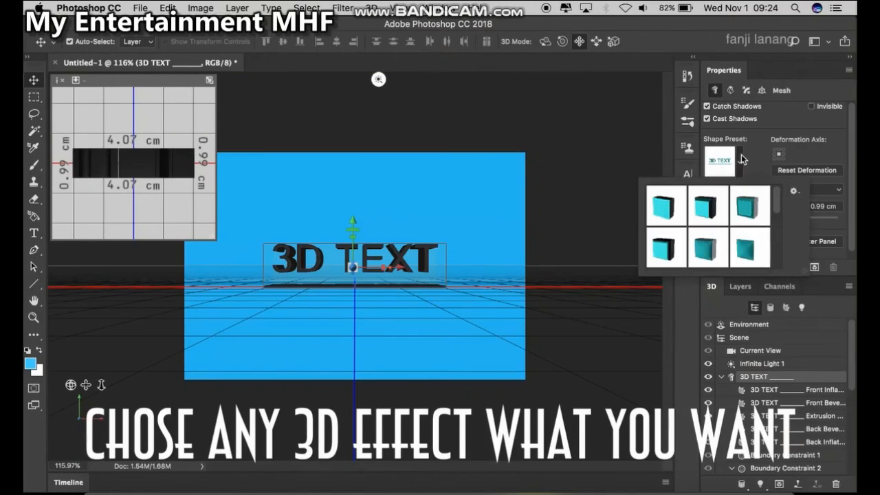
click(705, 215)
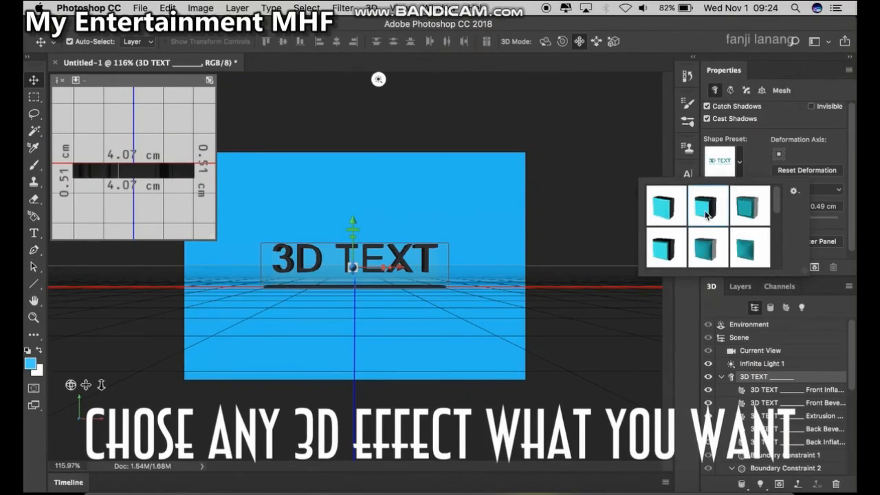
scroll(705, 215, down, 1)
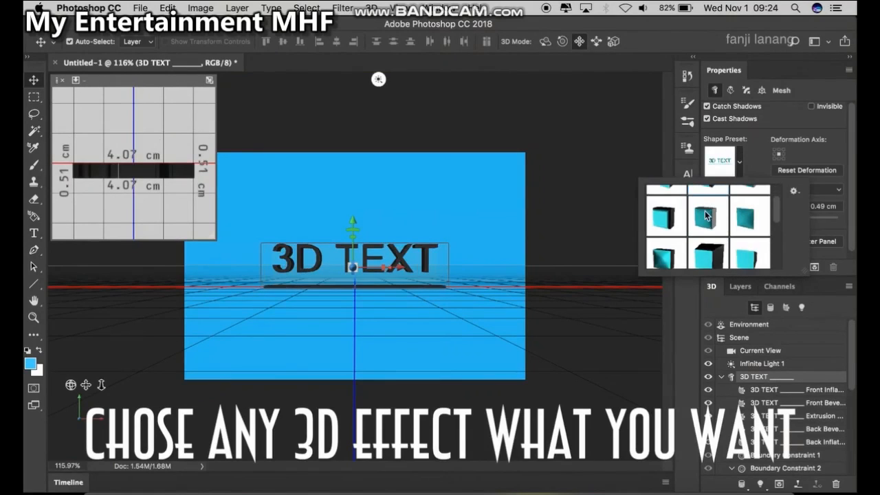
click(707, 255)
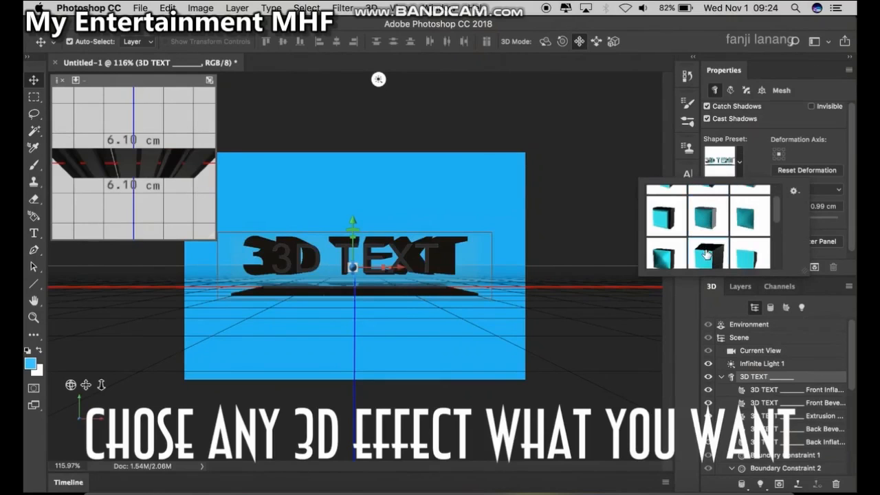
scroll(707, 255, up, 1)
click(668, 240)
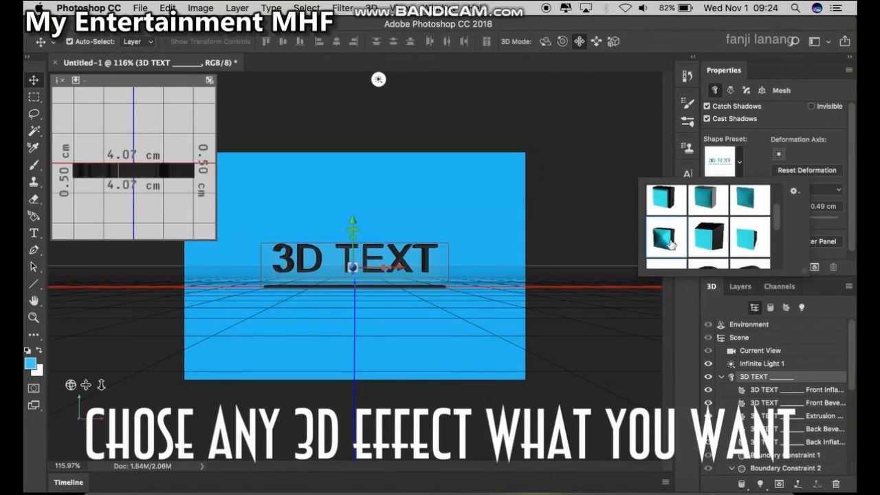
click(706, 241)
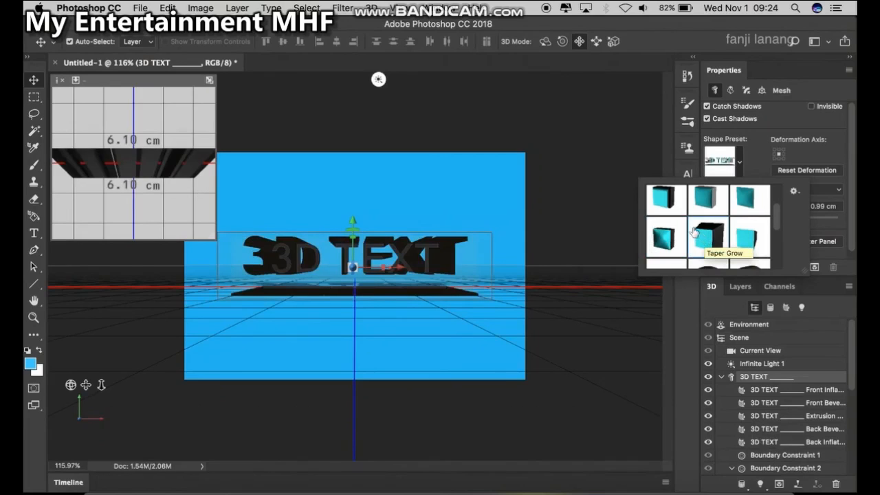
click(694, 208)
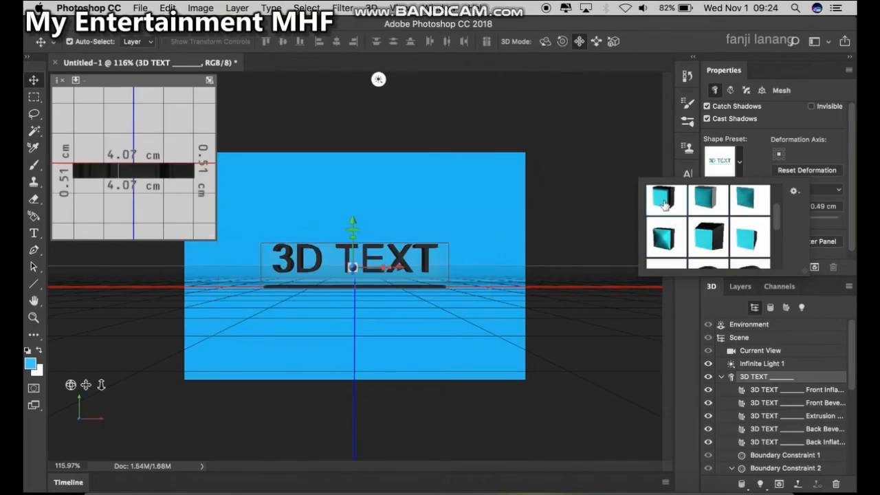
scroll(693, 211, up, 3)
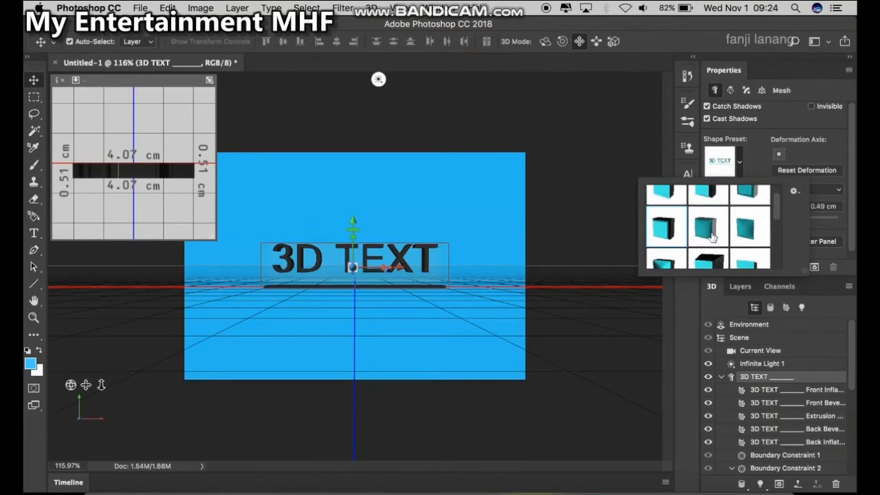
scroll(712, 235, up, 2)
scroll(709, 211, down, 2)
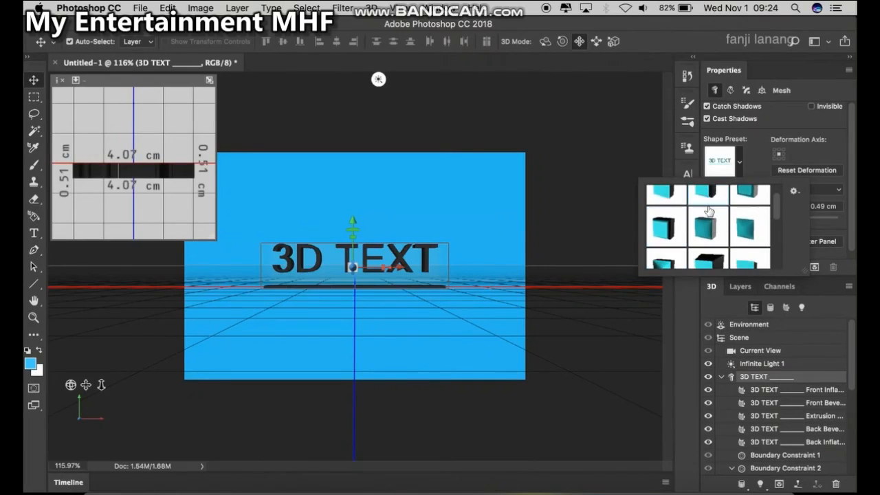
click(706, 224)
click(710, 259)
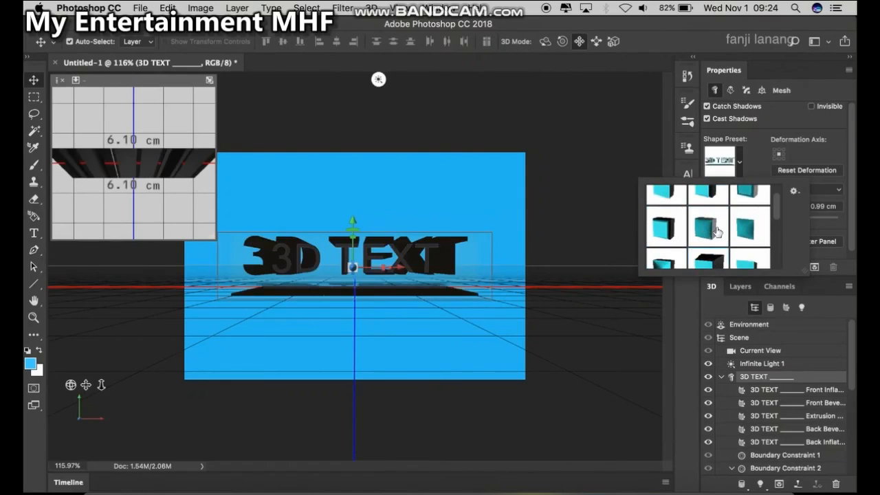
click(761, 72)
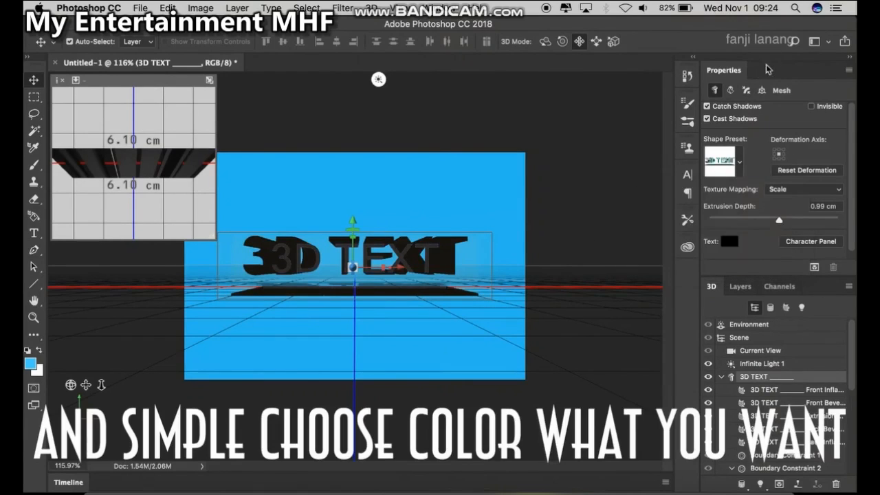
Set the 3D text colour to magenta, hue 302, saturation 100, brightness 82
click(729, 243)
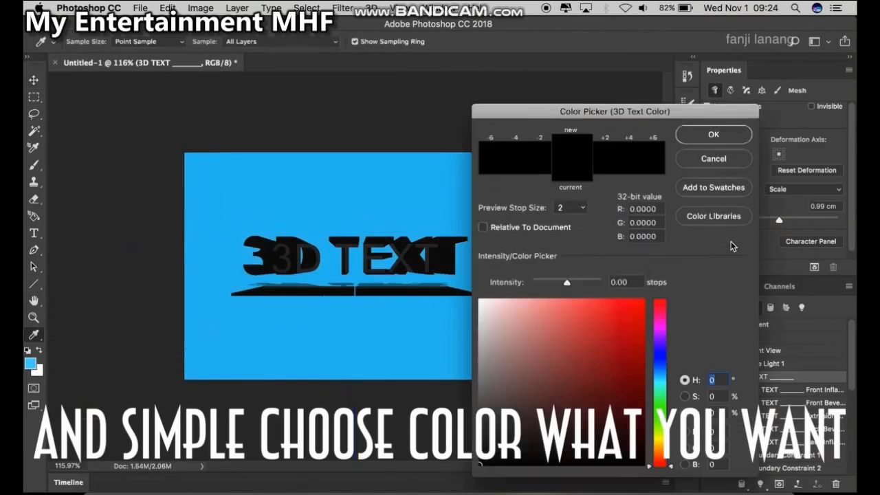
click(658, 324)
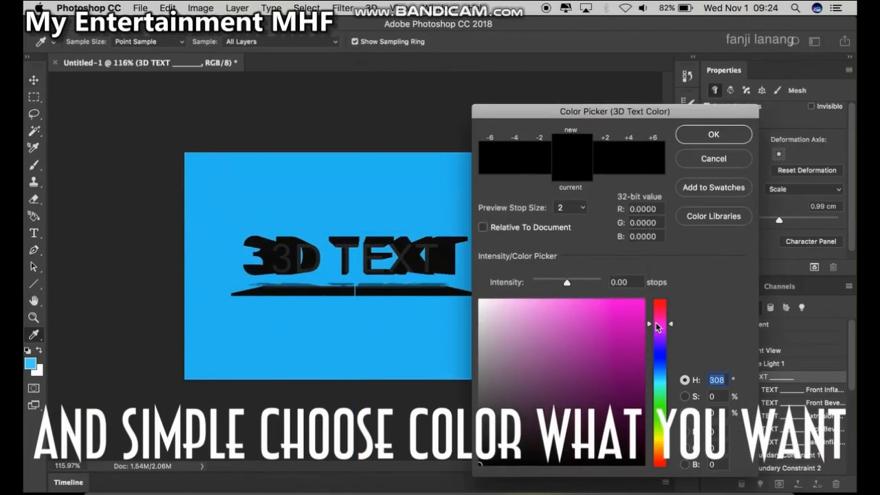
drag(624, 330, 644, 335)
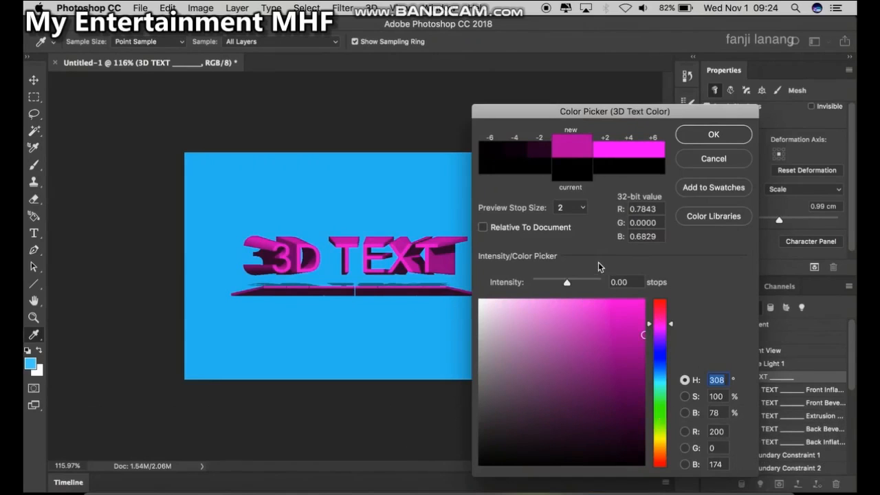
click(580, 307)
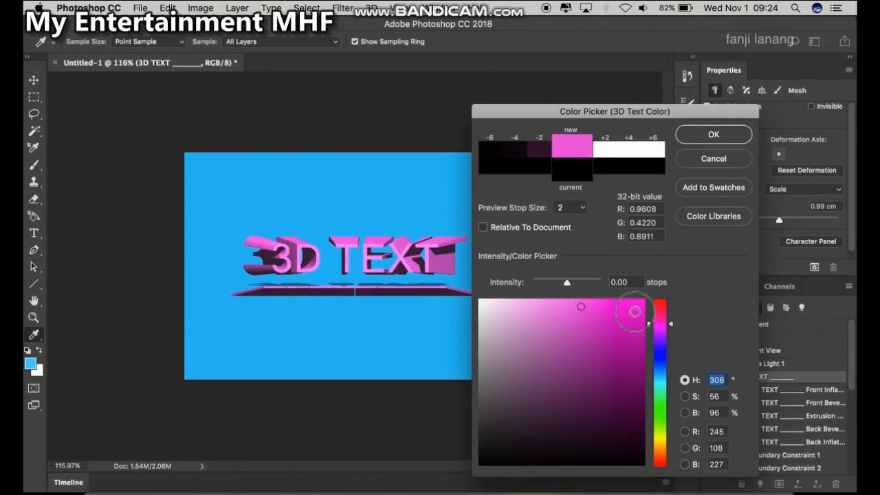
mouse_move(634, 312)
mouse_down()
mouse_move(664, 315)
mouse_move(667, 388)
mouse_move(674, 323)
mouse_move(678, 328)
mouse_move(663, 335)
mouse_move(662, 327)
mouse_up()
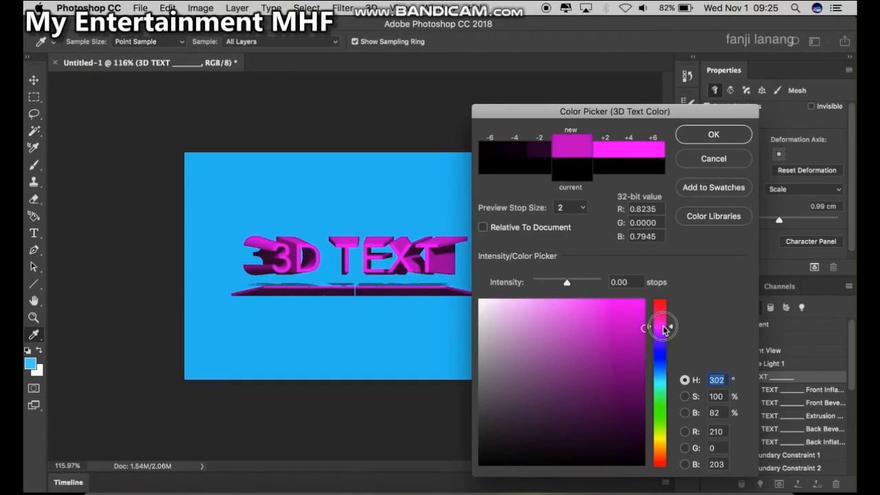
click(687, 137)
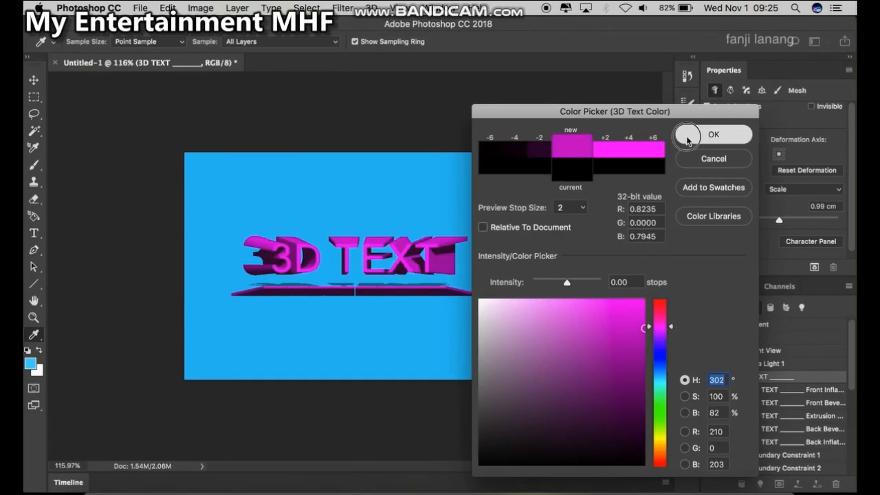
scroll(573, 167, up, 3)
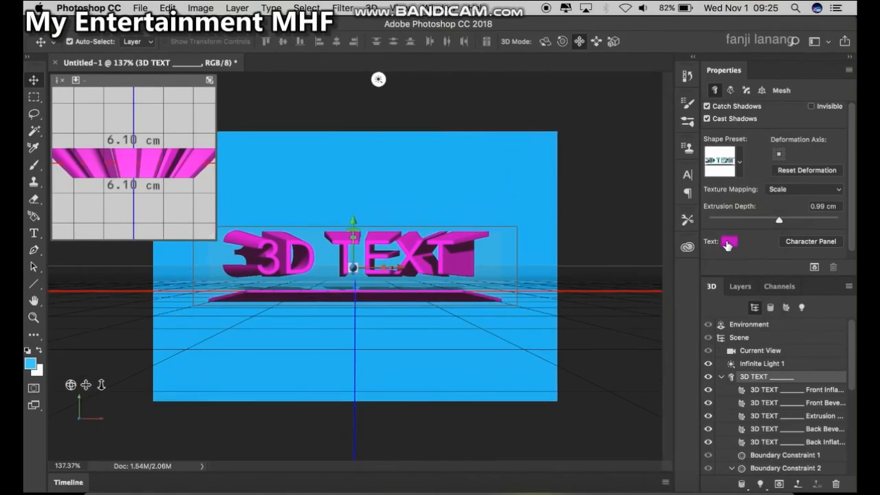
Change the 3D text colour to a darker magenta, R 195, G 0, B 188
click(728, 243)
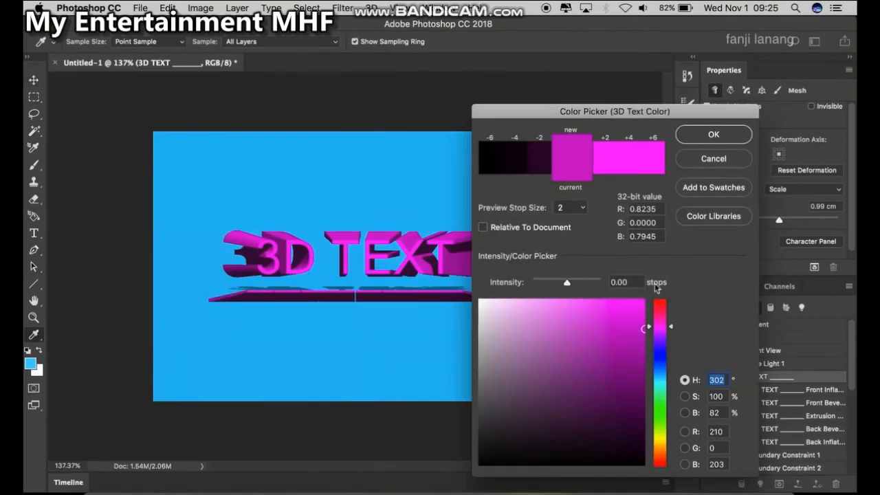
mouse_move(530, 422)
mouse_down()
mouse_move(527, 351)
mouse_move(537, 435)
mouse_move(549, 310)
mouse_move(608, 338)
mouse_move(643, 319)
mouse_move(647, 349)
mouse_move(643, 337)
mouse_up()
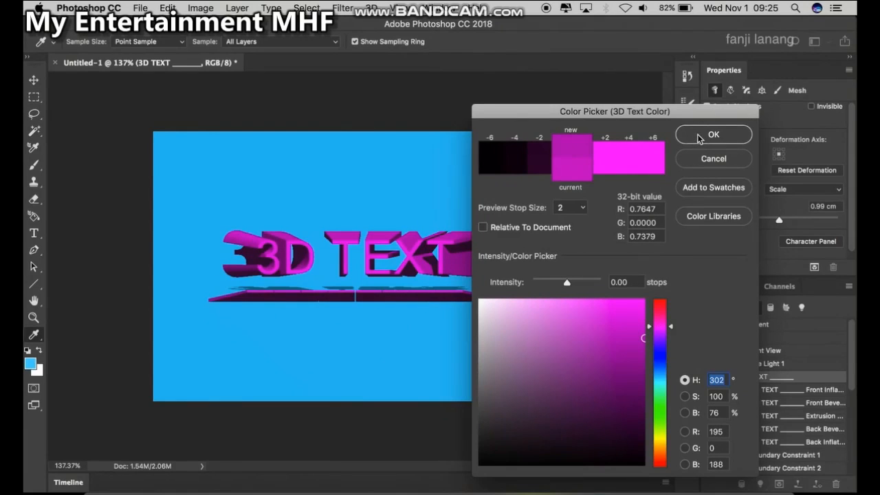
key(Return)
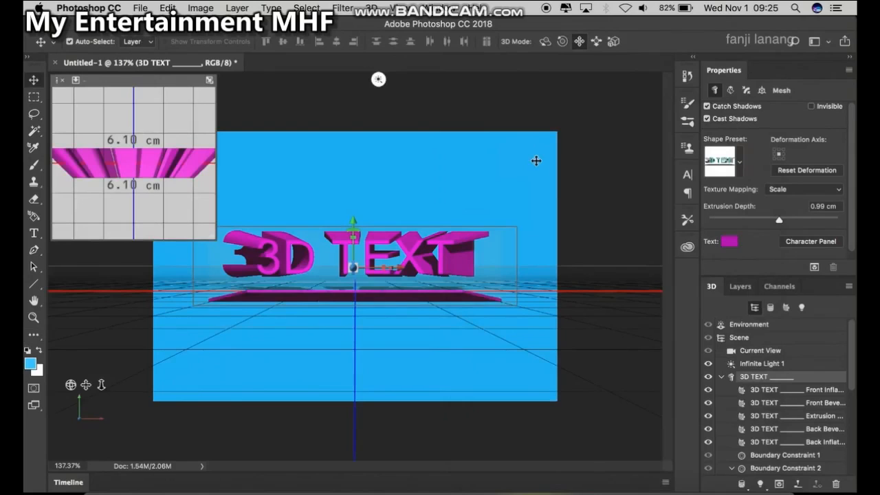
Convert the Background layer into a 3D postcard
scroll(556, 152, down, 1)
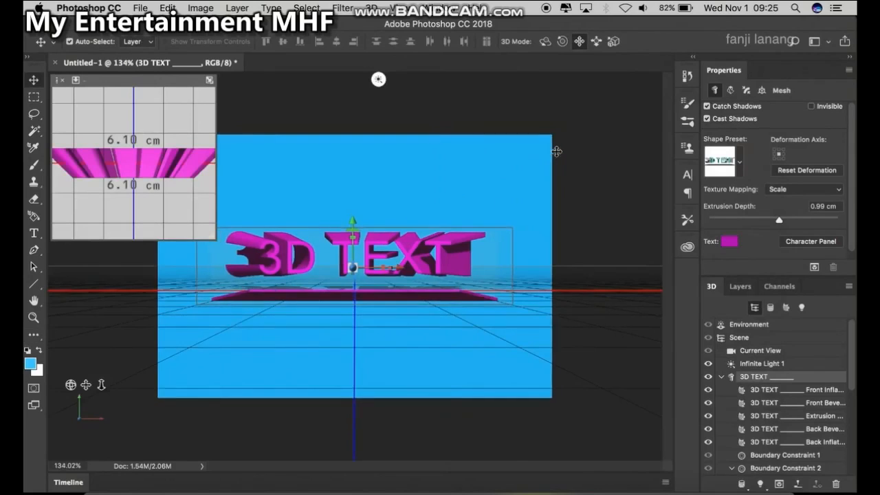
scroll(556, 151, down, 2)
click(741, 286)
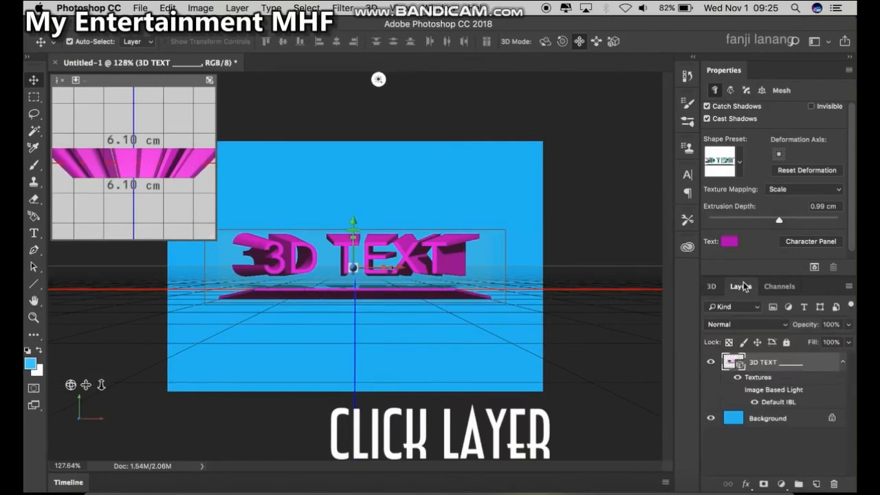
click(766, 420)
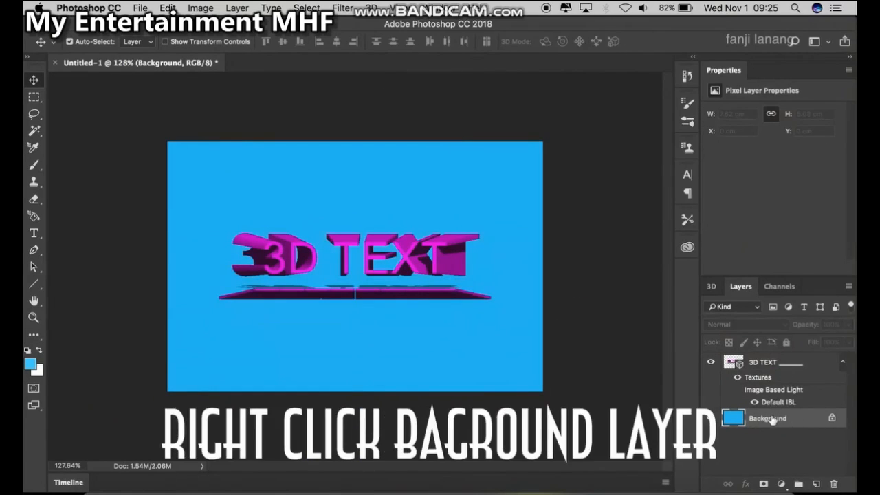
right_click(772, 420)
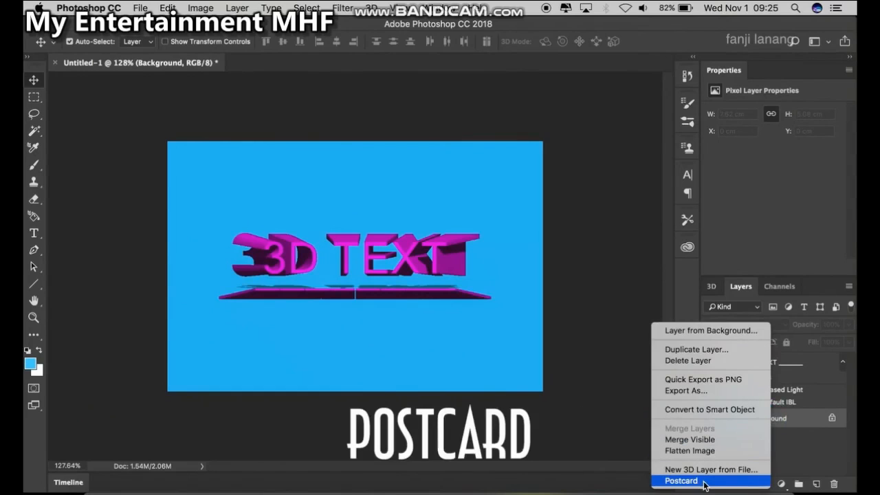
click(680, 481)
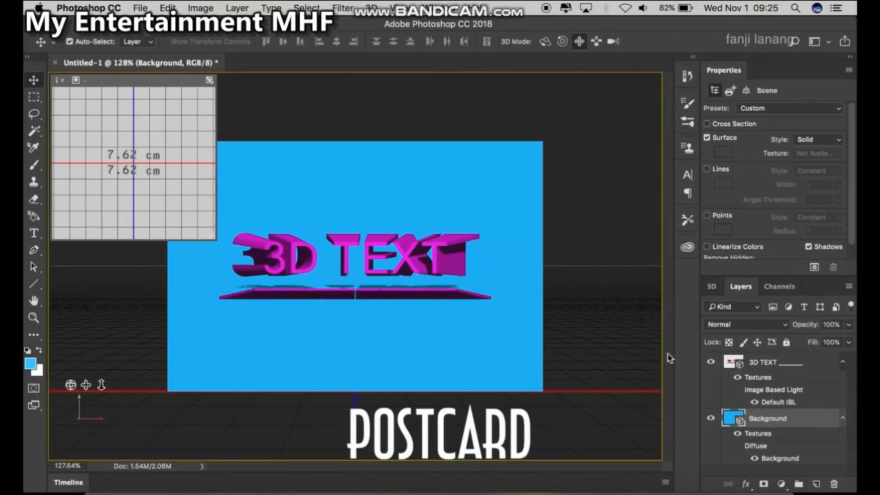
Select both the 3D TEXT and Background layers and merge them into one 3D layer
click(785, 364)
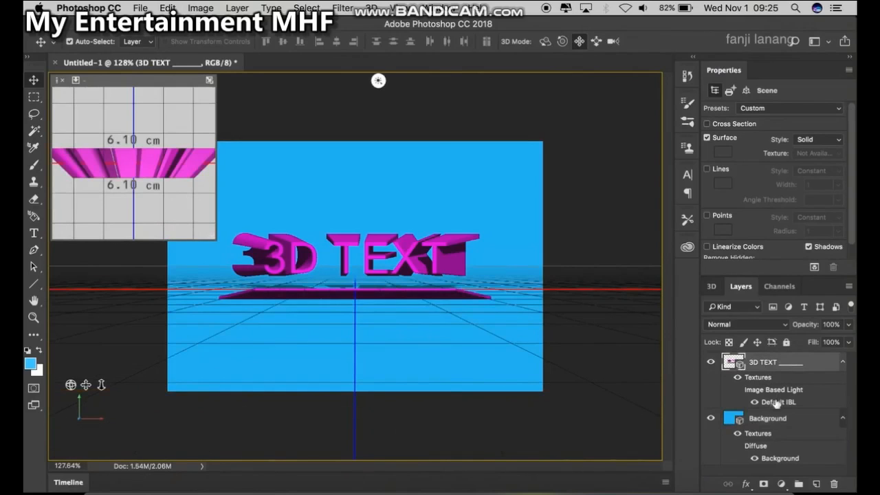
shift+click(775, 420)
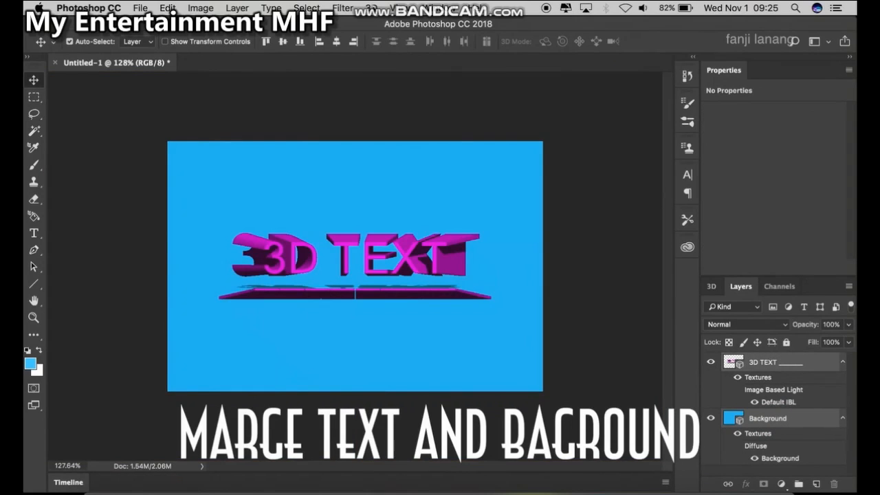
click(371, 7)
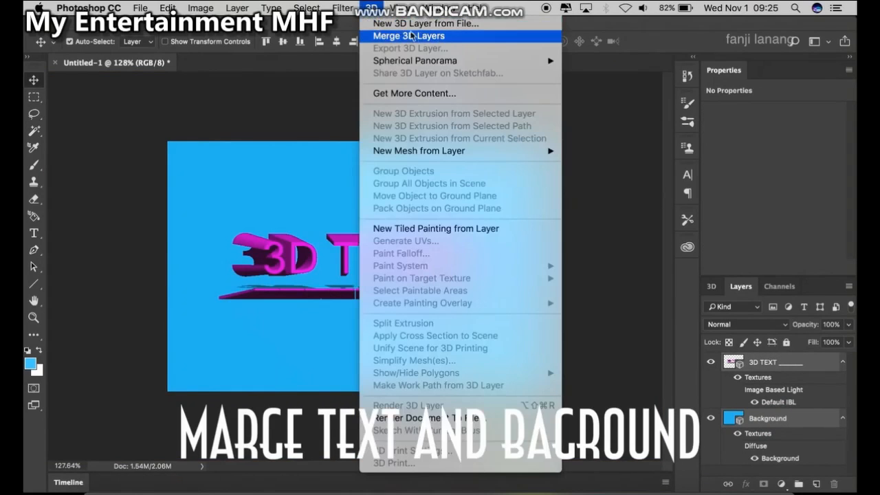
click(448, 36)
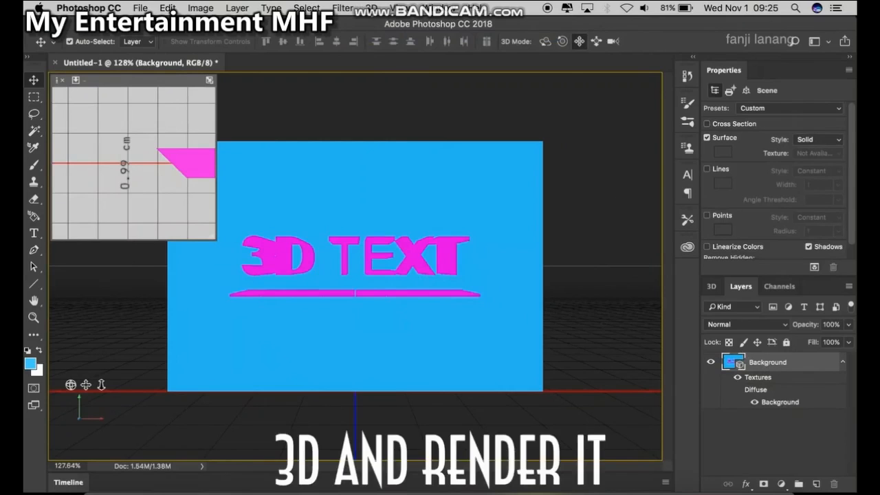
Render the merged 3D layer
click(372, 8)
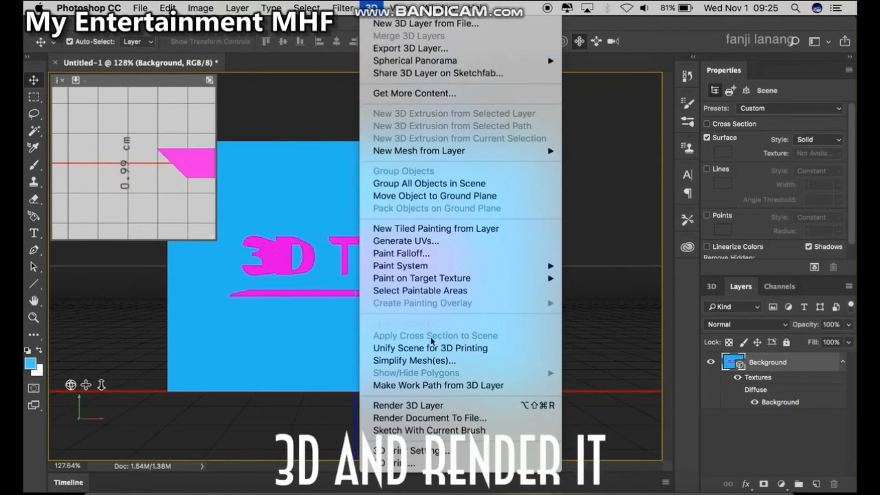
click(473, 410)
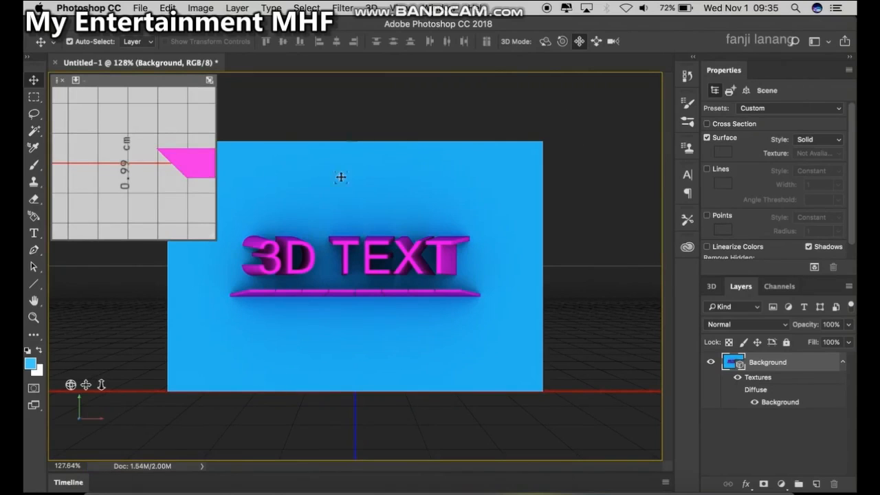
Rasterize the rendered 3D Background layer
scroll(348, 183, down, 1)
scroll(348, 183, down, 1)
scroll(348, 183, up, 1)
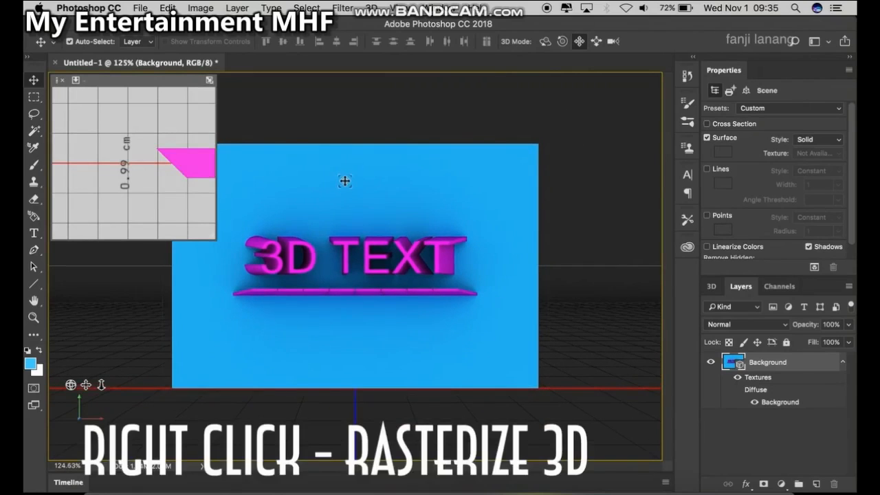
right_click(781, 367)
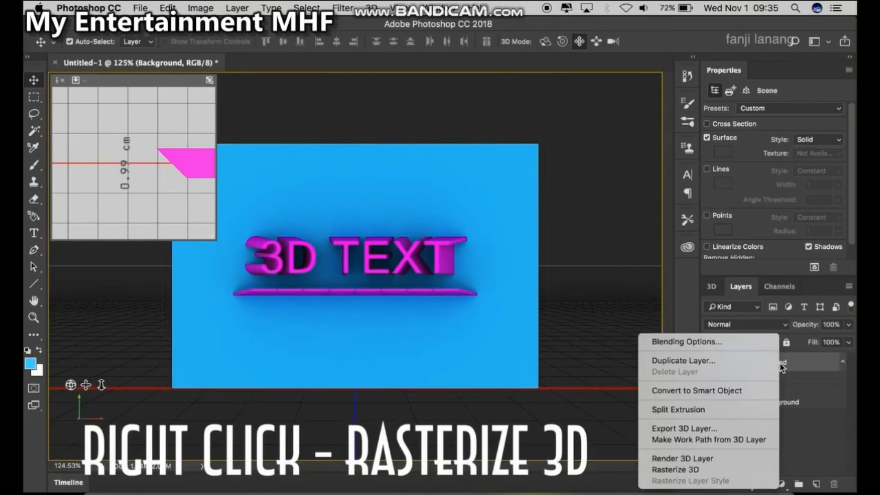
click(696, 470)
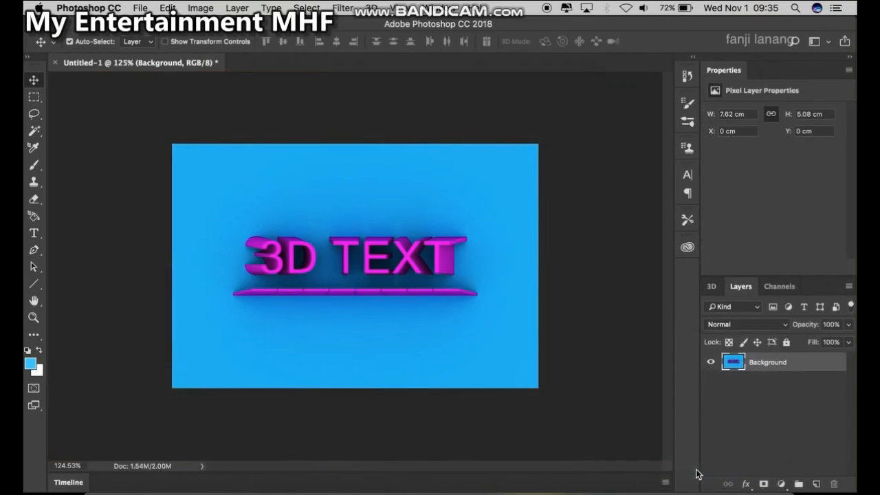
Add a Color Balance adjustment layer and set the midtones to Cyan/Red +92, Magenta/Green -13, Yellow/Blue +65
scroll(557, 260, up, 5)
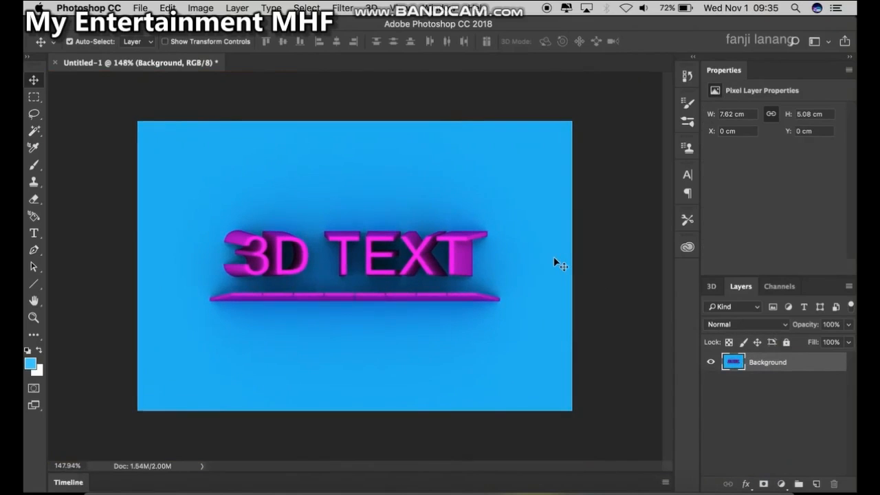
scroll(554, 258, up, 1)
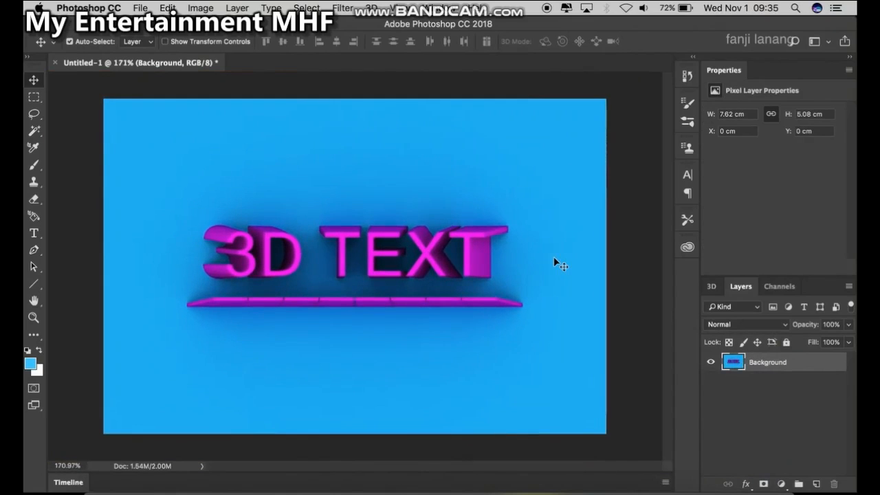
click(781, 484)
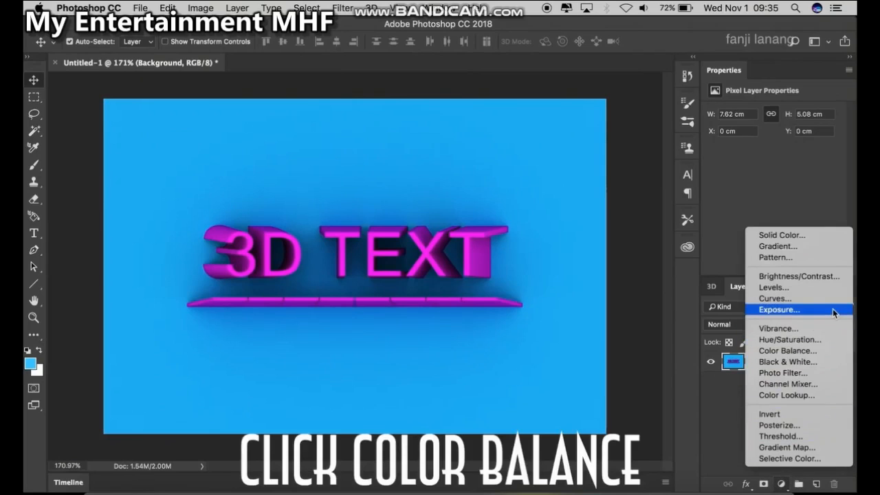
click(801, 350)
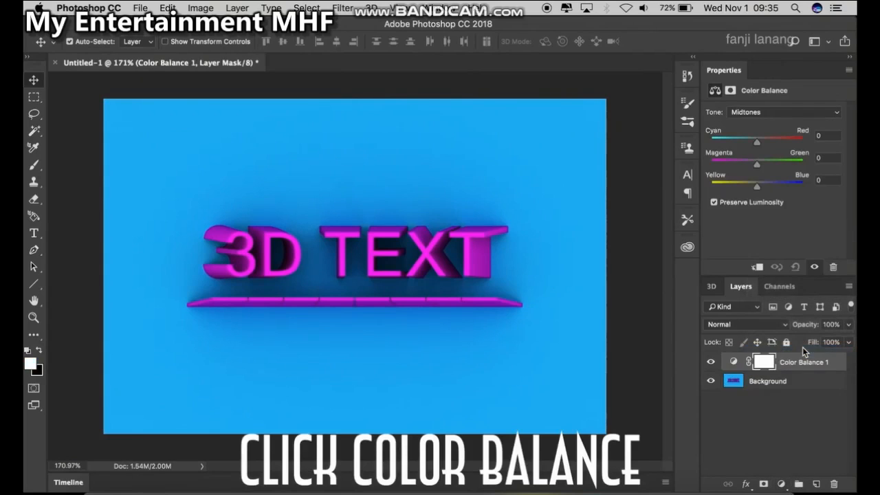
click(747, 144)
drag(747, 146, 789, 191)
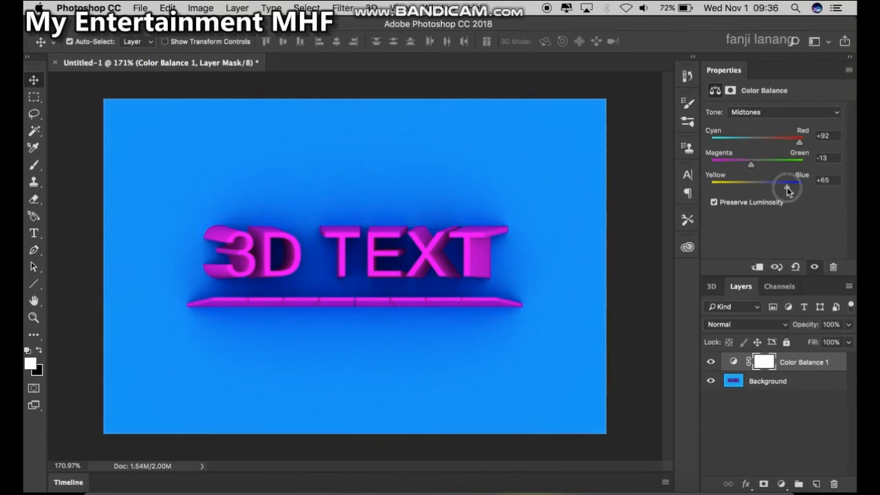
Toggle the Color Balance layer's visibility repeatedly to compare the image with and without the adjustment
click(711, 362)
click(712, 363)
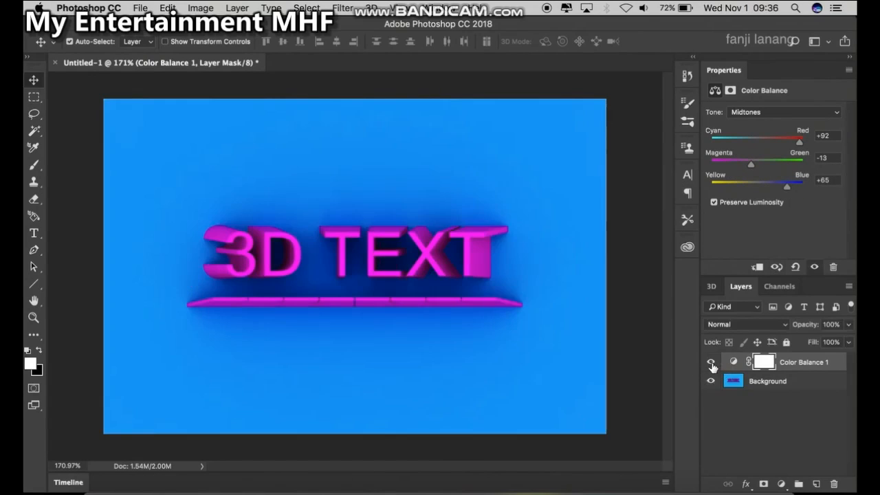
click(711, 363)
click(711, 363)
click(712, 363)
click(712, 363)
click(711, 363)
click(712, 363)
Select the Type tool and set its options to the Orator Std font, white color, and 14 pt size
click(33, 233)
click(193, 43)
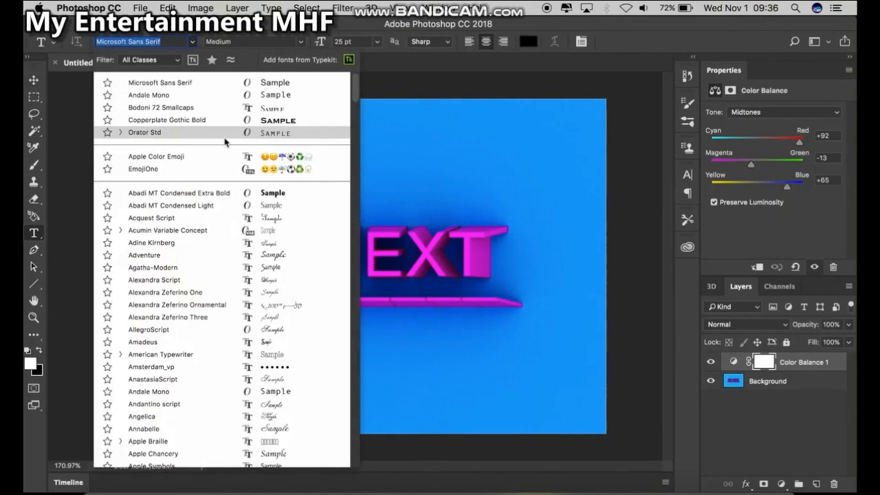
click(641, 44)
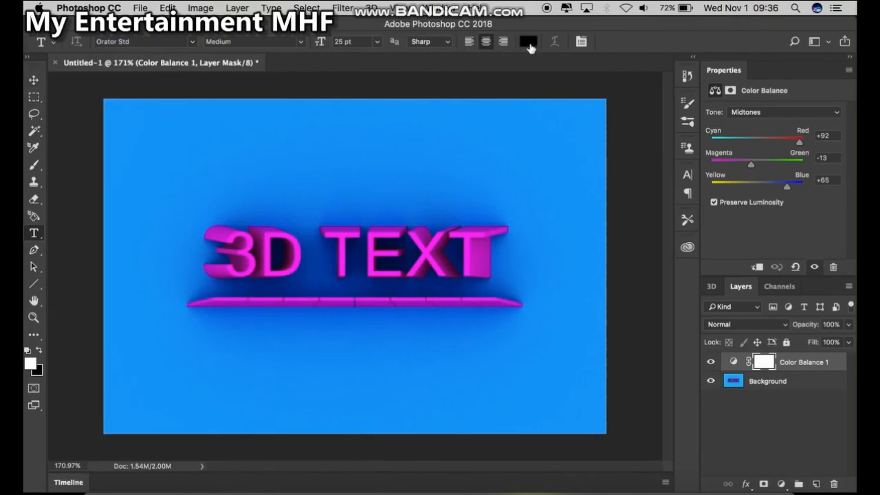
click(28, 352)
click(377, 39)
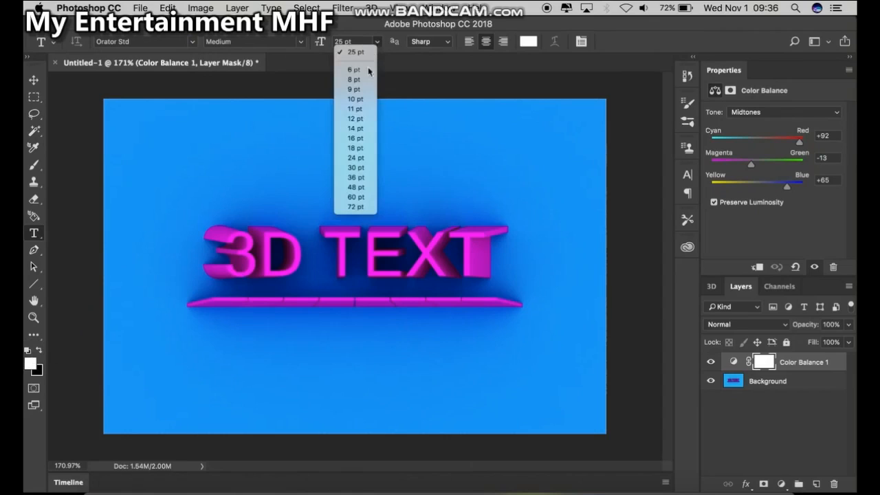
click(361, 128)
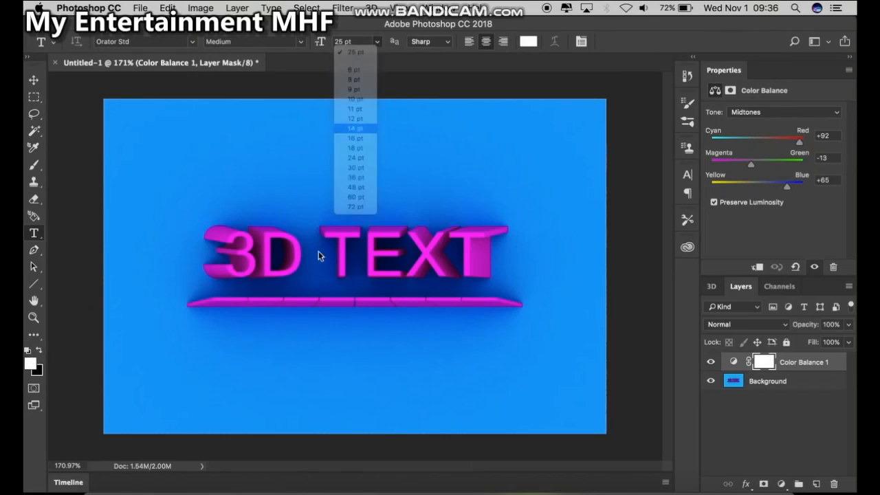